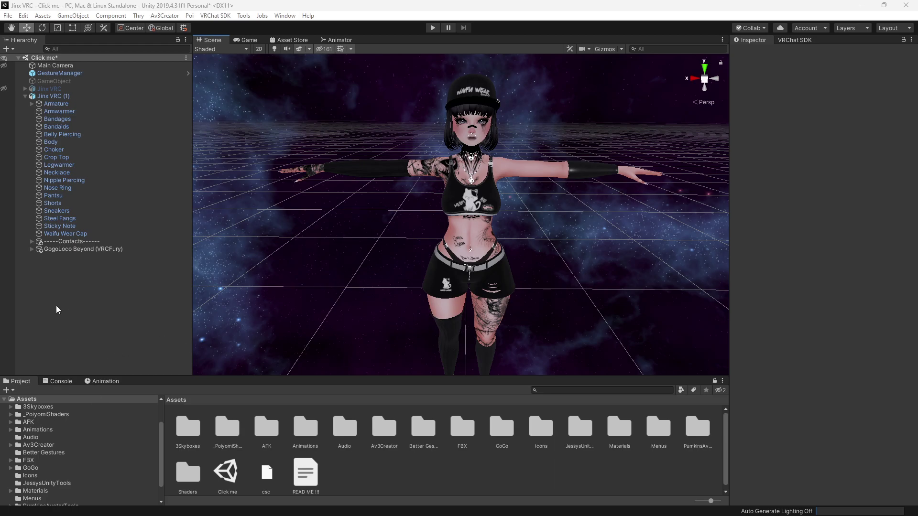
- Create an empty GameObject in the Hierarchy and rename it 'Floor Collider'
right_click(46, 290)
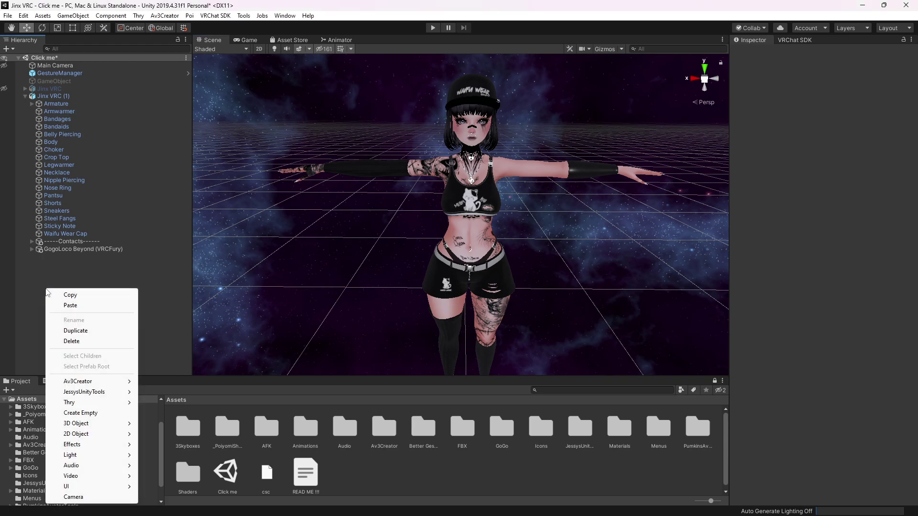
click(89, 413)
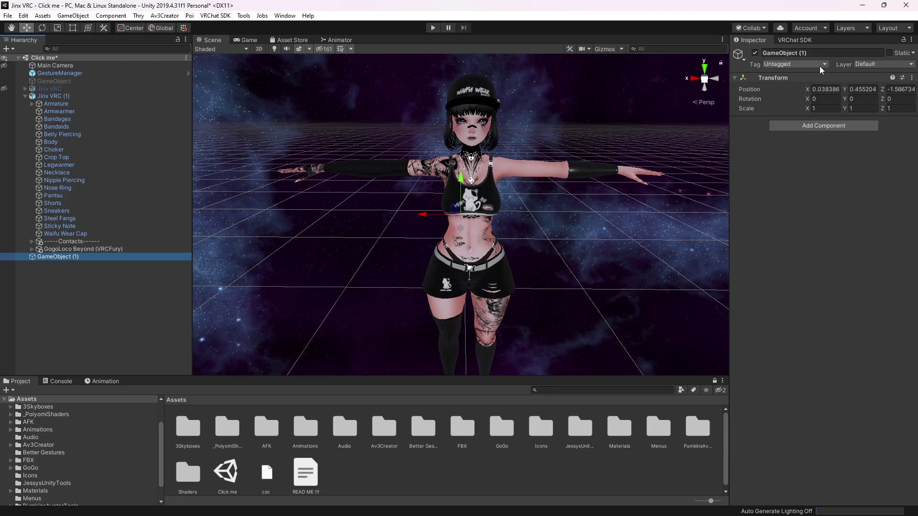
click(814, 53)
key(BackSpace)
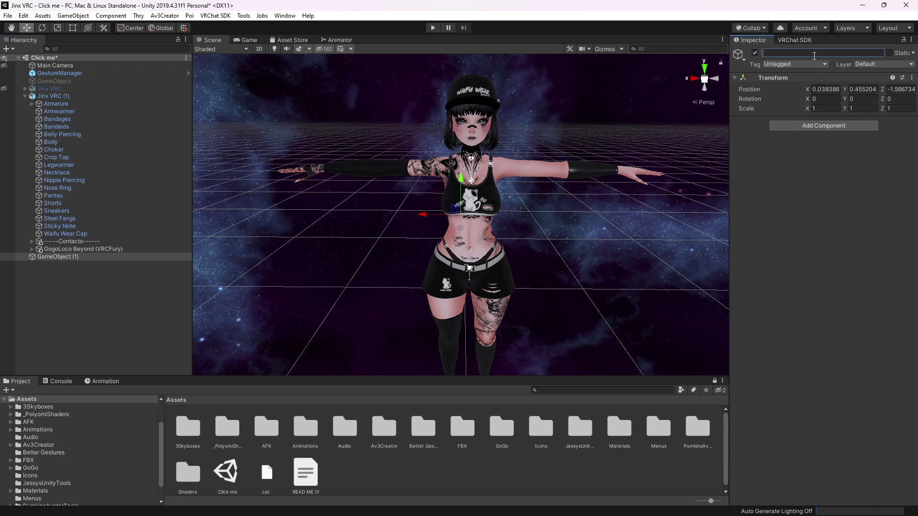
text(Floor Collider)
key(Return)
- Add a VRC Phys Bone Collider component to Floor Collider via a 'phys' search
click(816, 126)
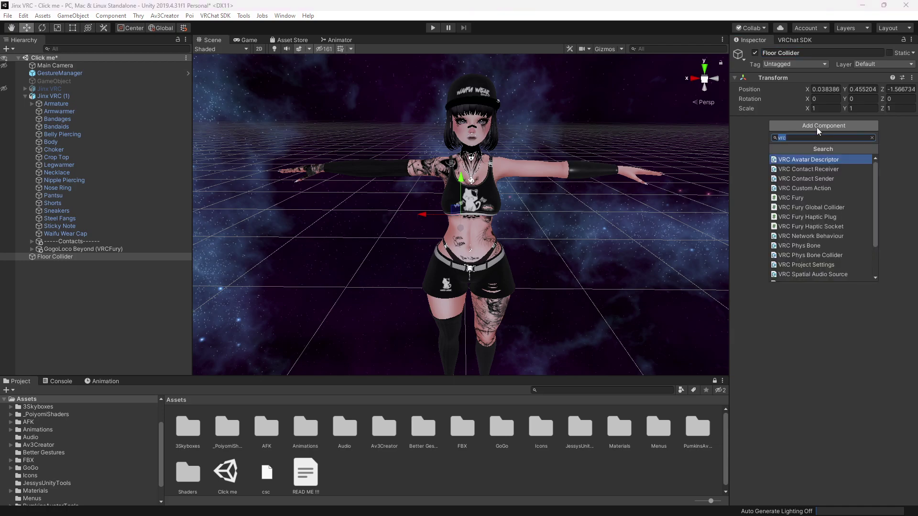
text(phys)
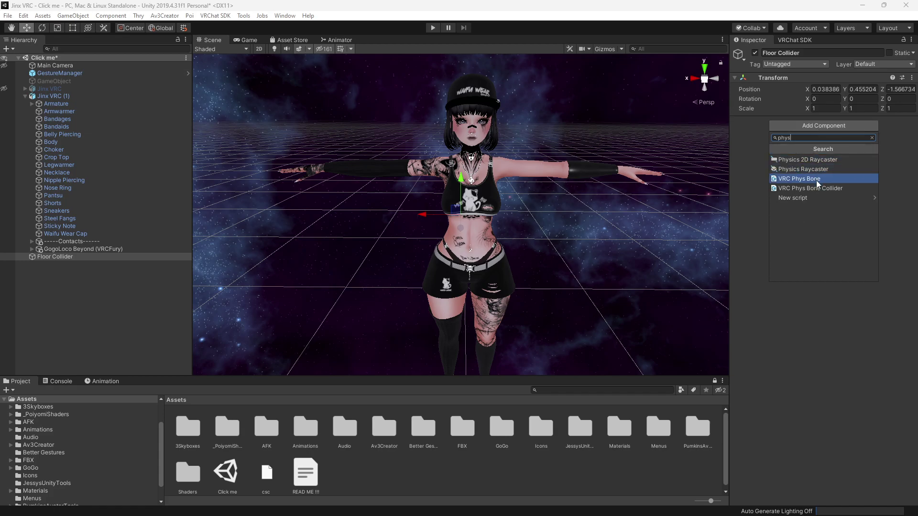
click(818, 188)
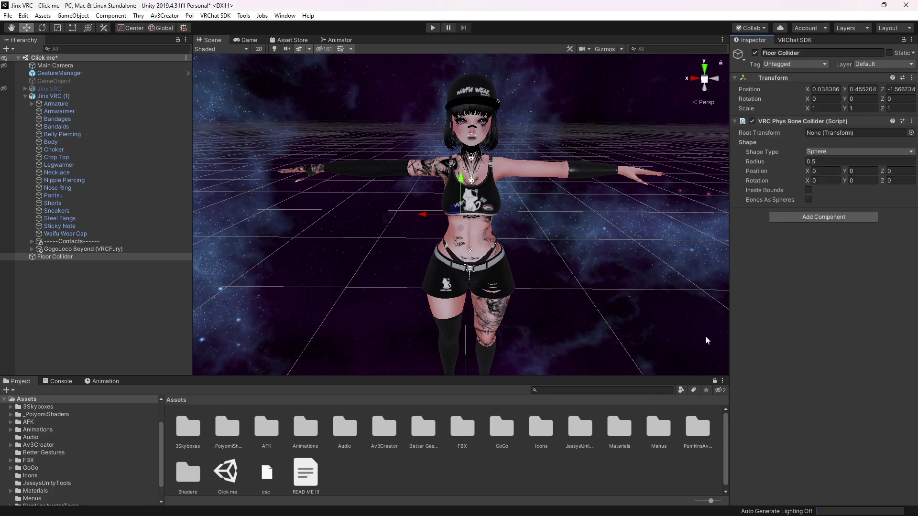
- Turn on Scene gizmos and orbit and zoom to view the collider sphere around the avatar
click(605, 49)
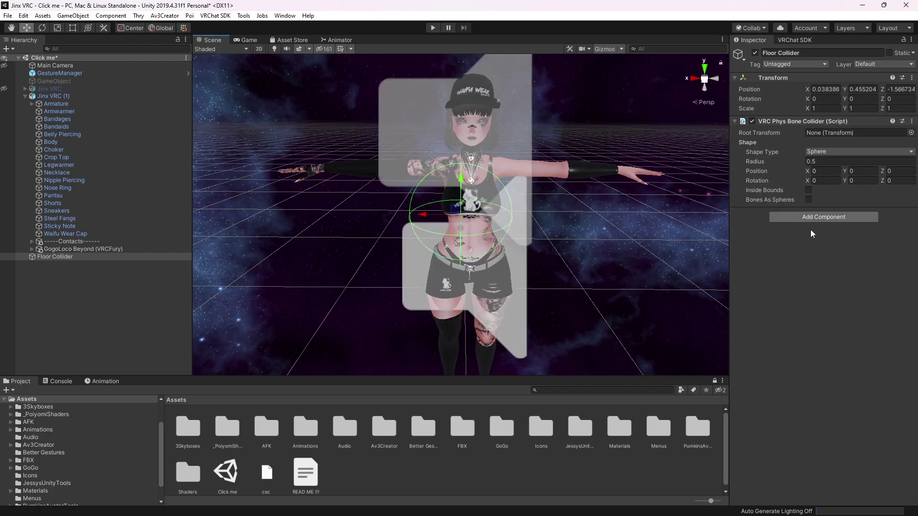
mouse_move(618, 255)
alt+mouse_down()
mouse_move(622, 281)
mouse_move(611, 271)
alt+mouse_up()
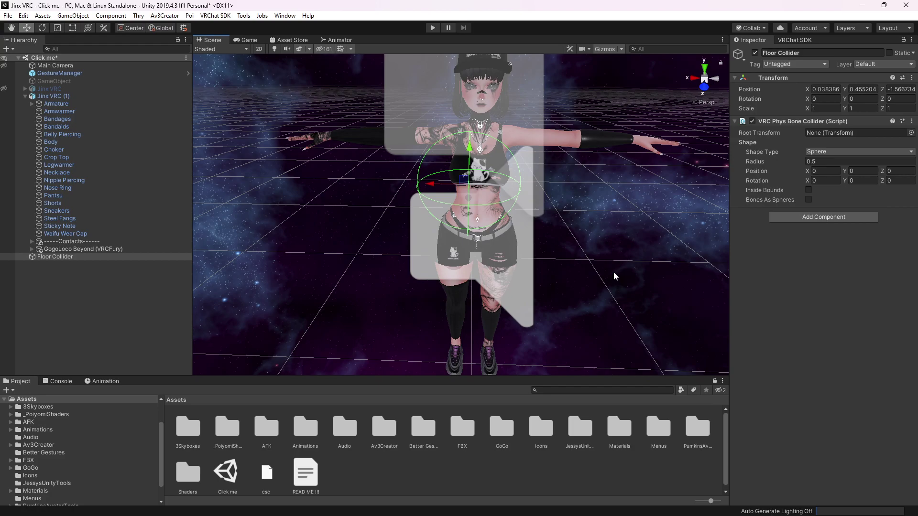
alt+drag(504, 211, 566, 186)
scroll(566, 186, up, 5)
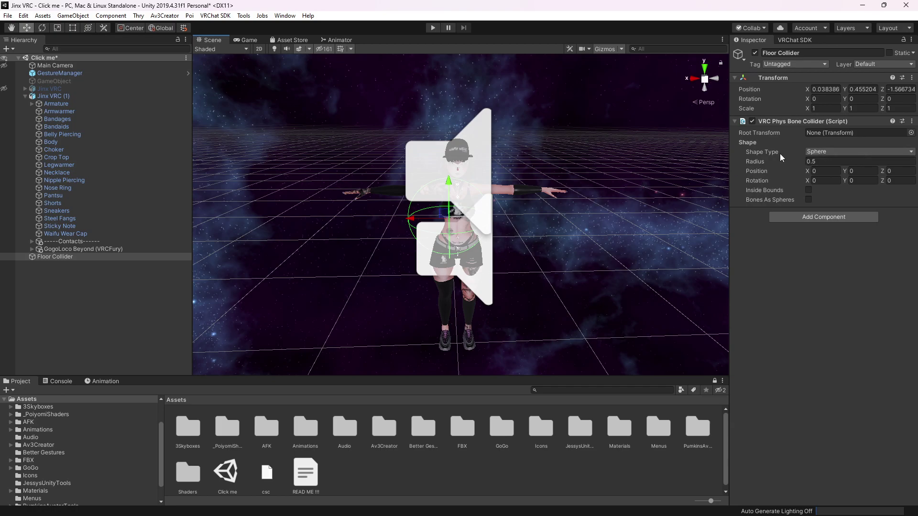
- Set the collider's Shape Type to Plane and its position to 0, 0, 0
click(883, 152)
click(830, 184)
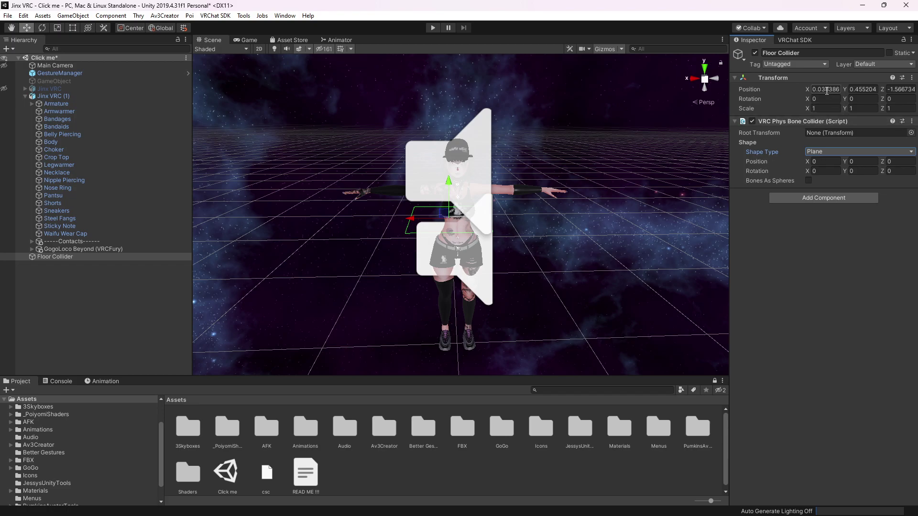
click(824, 90)
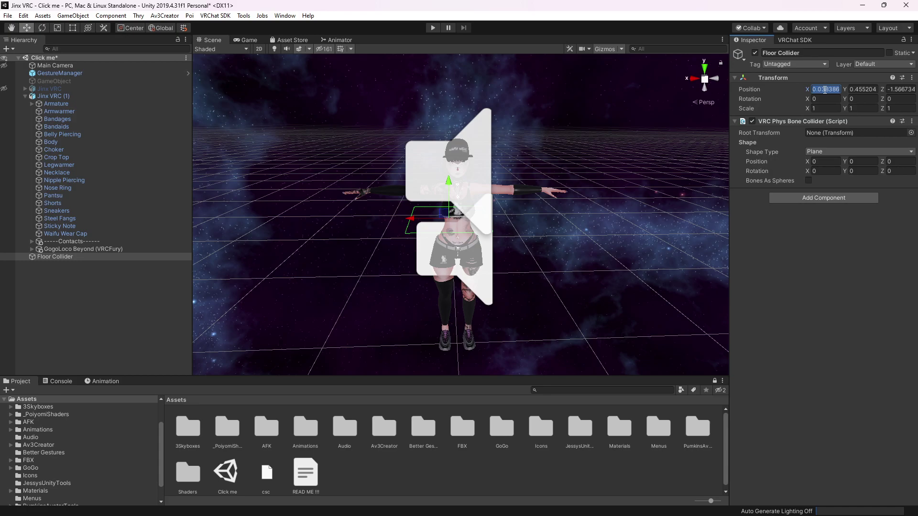
text(0)
click(868, 90)
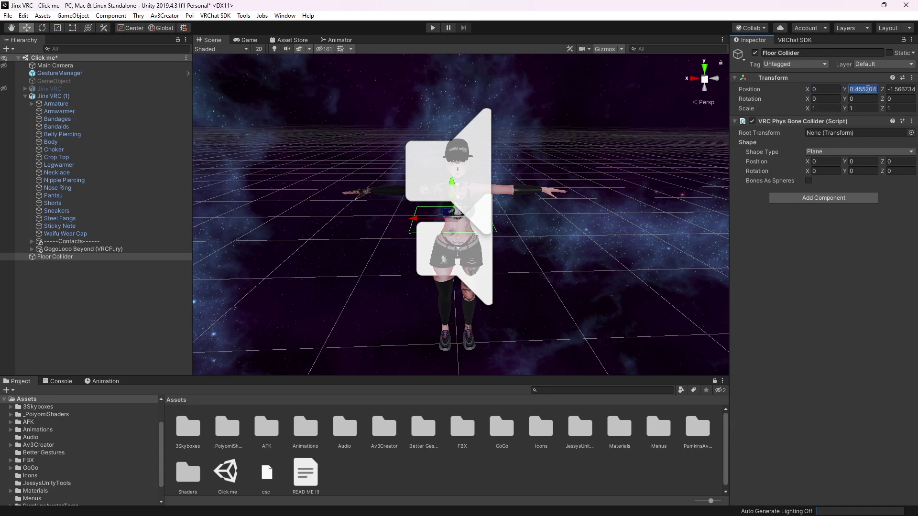
text(0)
click(906, 90)
text(0)
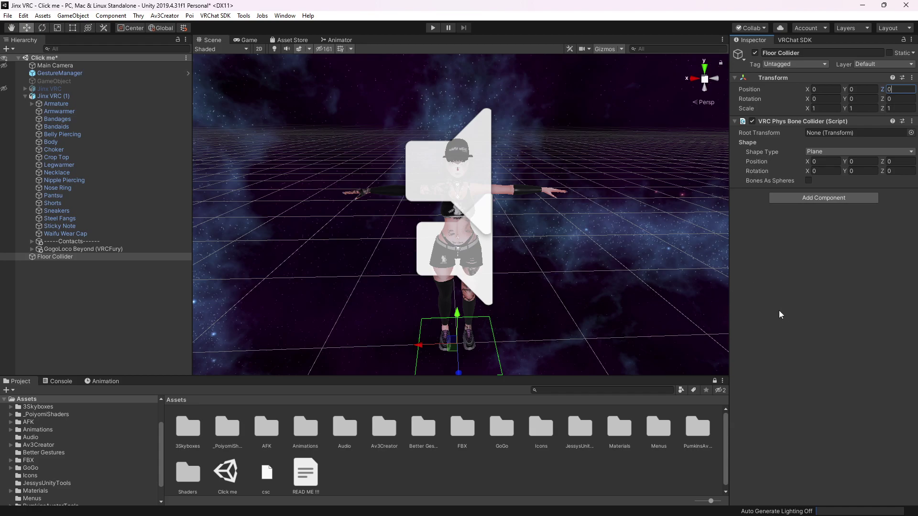
click(789, 321)
alt+drag(242, 343, 1, 287)
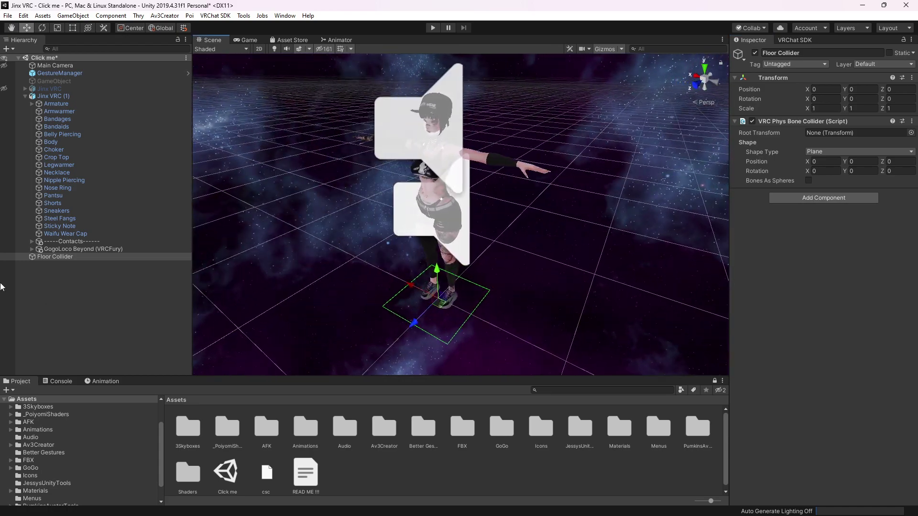
- Parent Floor Collider under Jinx VRC (1) and orbit around the avatar to check the plane
click(63, 257)
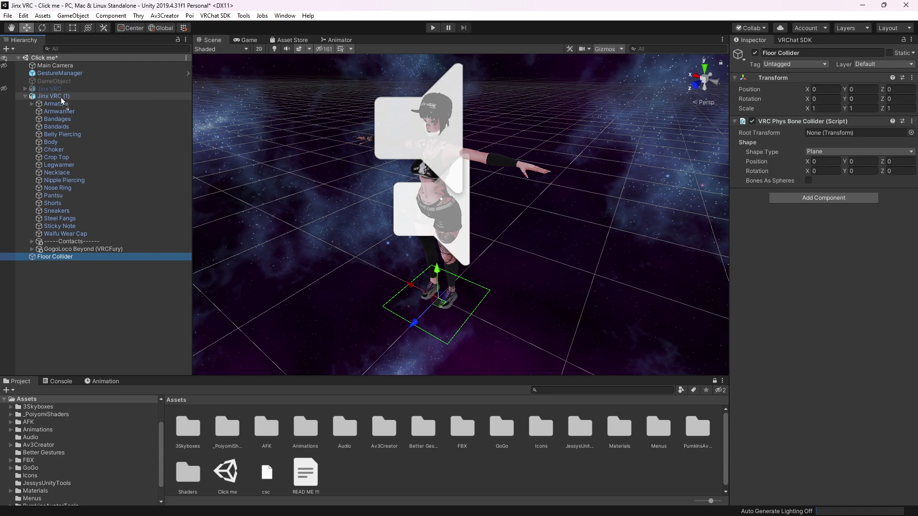
drag(62, 97, 60, 96)
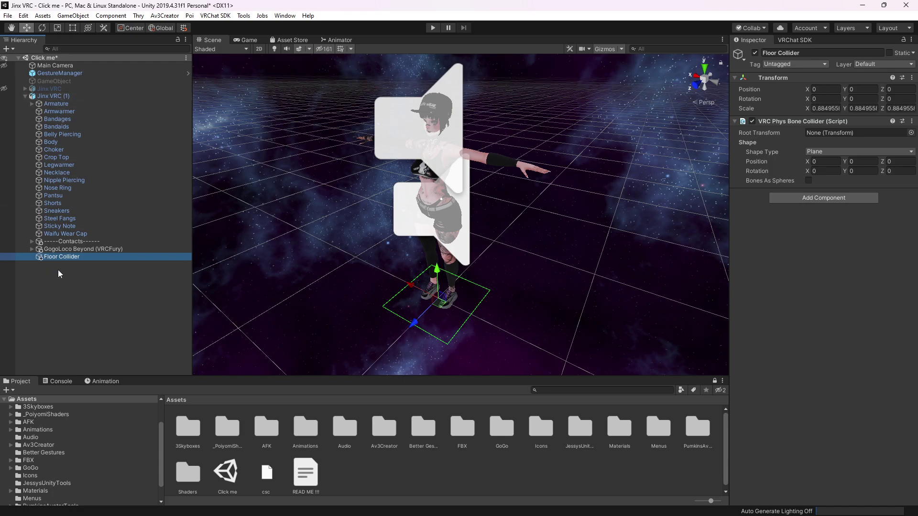
right_drag(506, 327, 451, 254)
key(w)
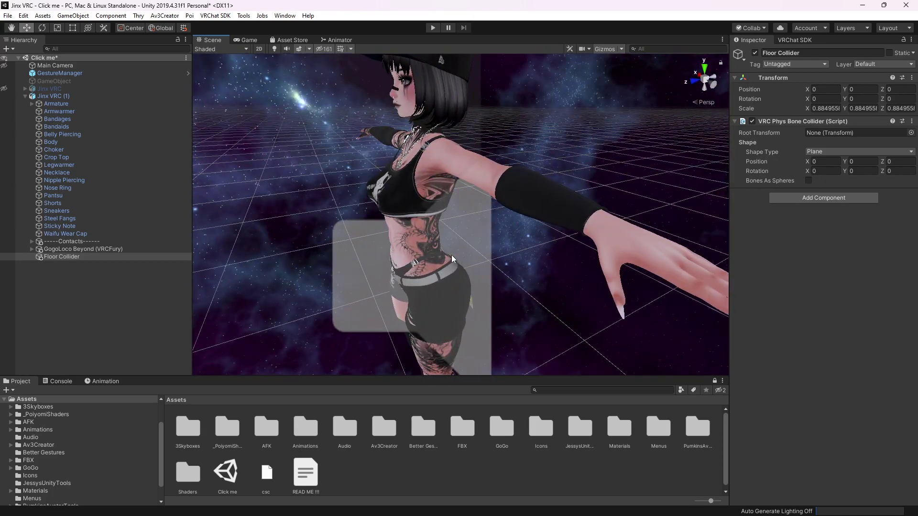
right_drag(515, 312, 444, 242)
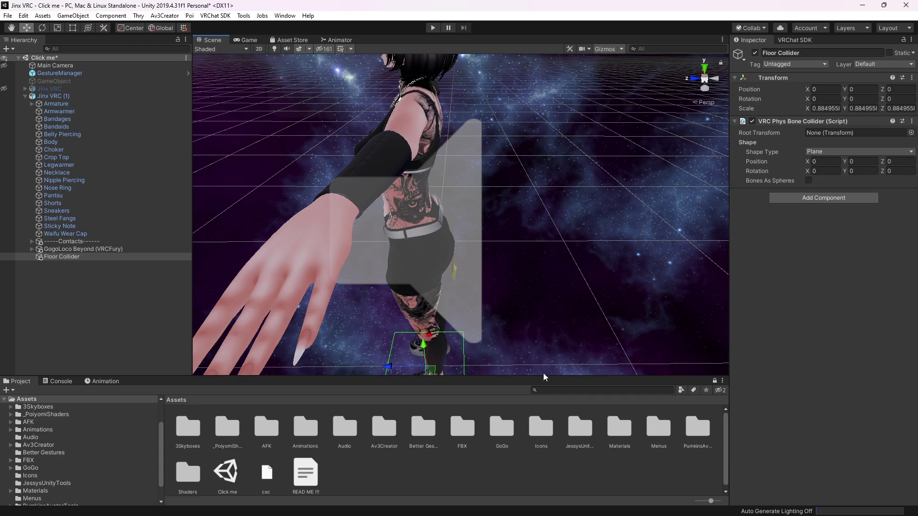
right_drag(362, 366, 217, 192)
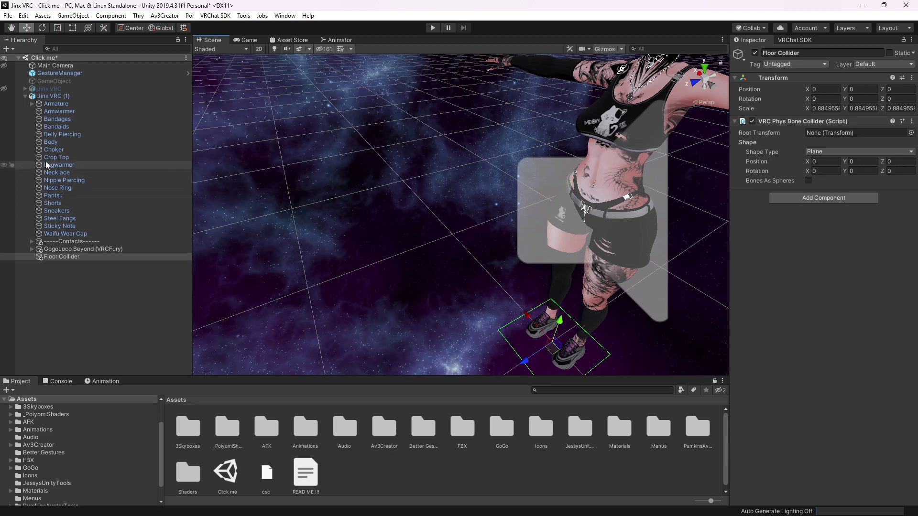
- Expand Armature > Hips > Spine > Chest > Neck > Head and select HairRoot, widening the Inspector
click(32, 104)
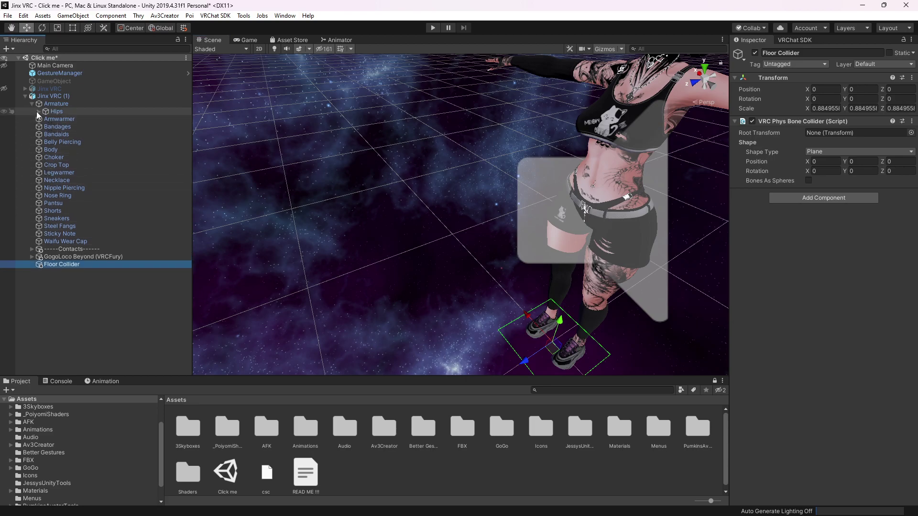
click(37, 112)
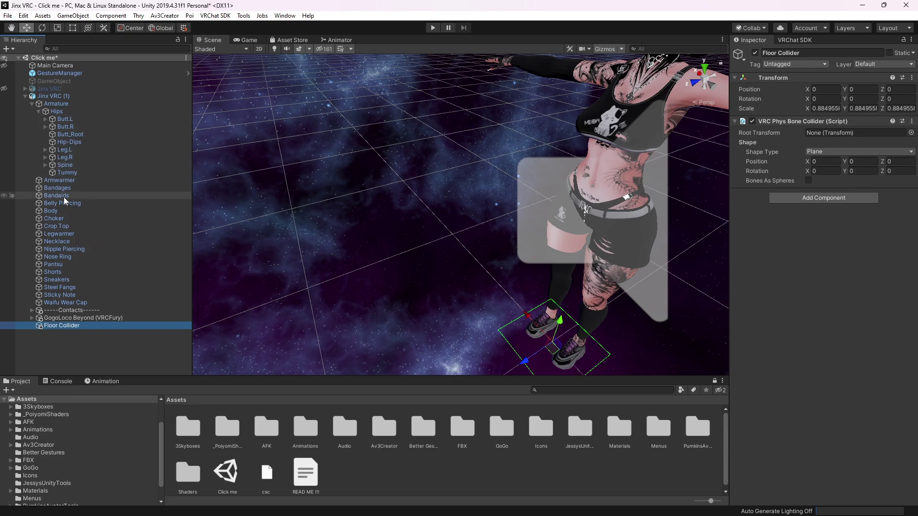
click(46, 164)
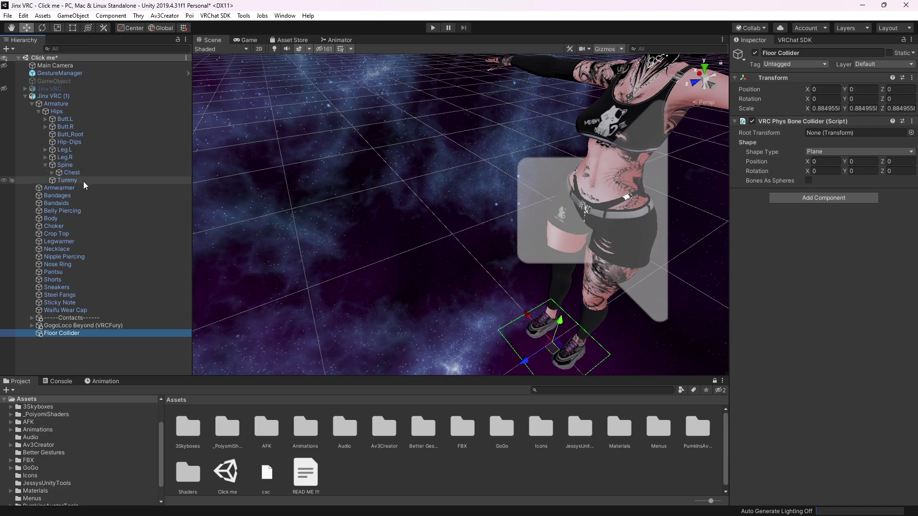
click(52, 173)
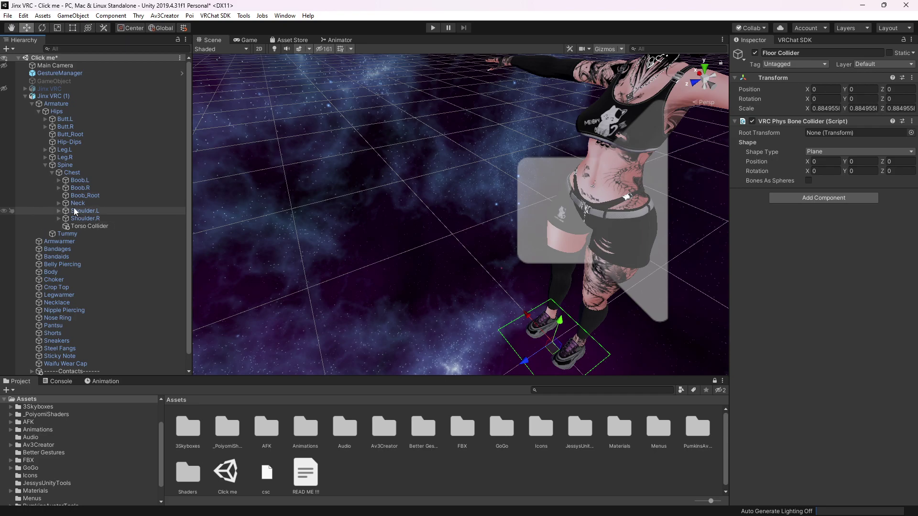
click(59, 203)
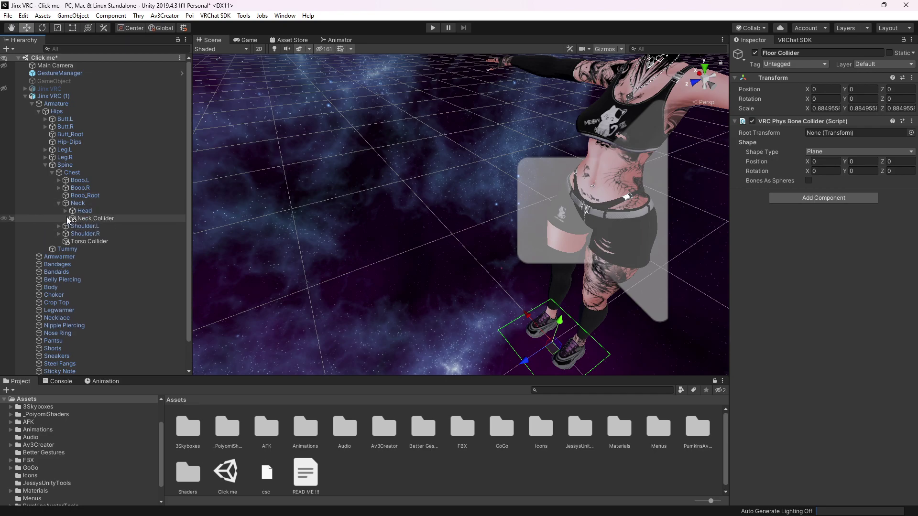
click(66, 210)
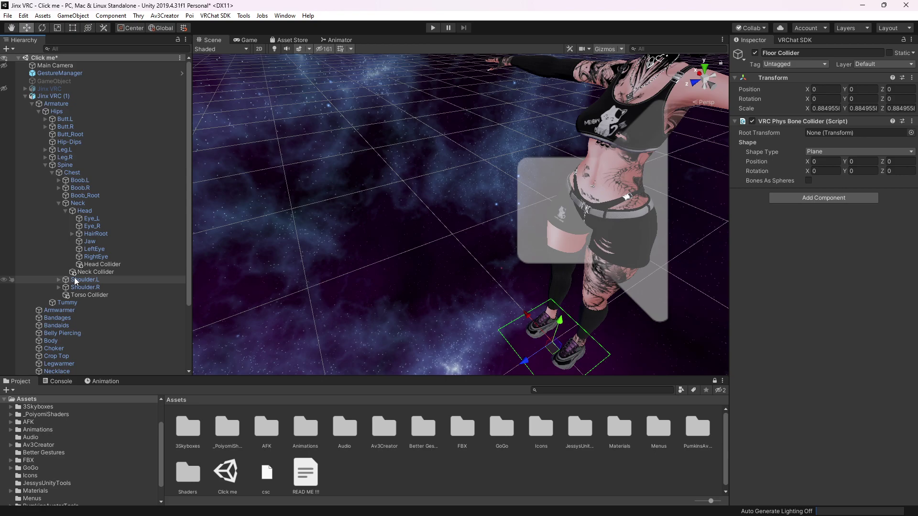
click(105, 234)
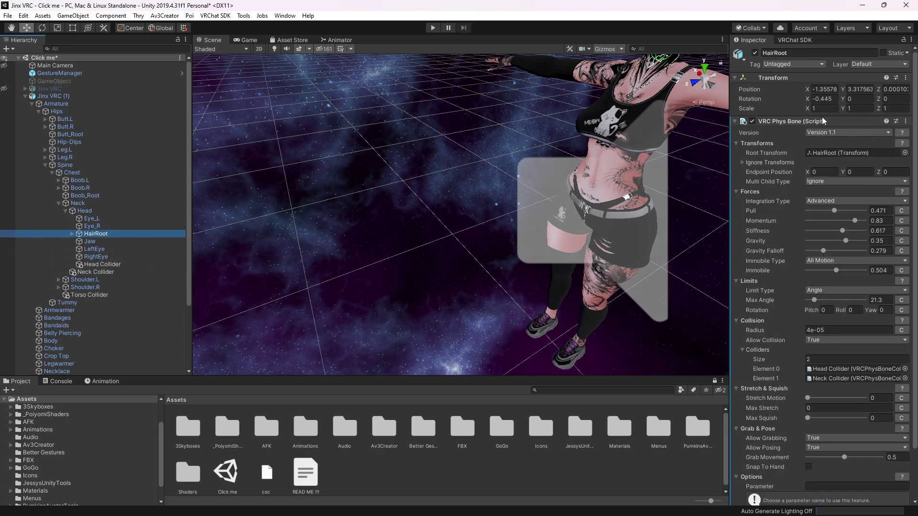
drag(732, 170, 649, 175)
scroll(722, 225, down, 3)
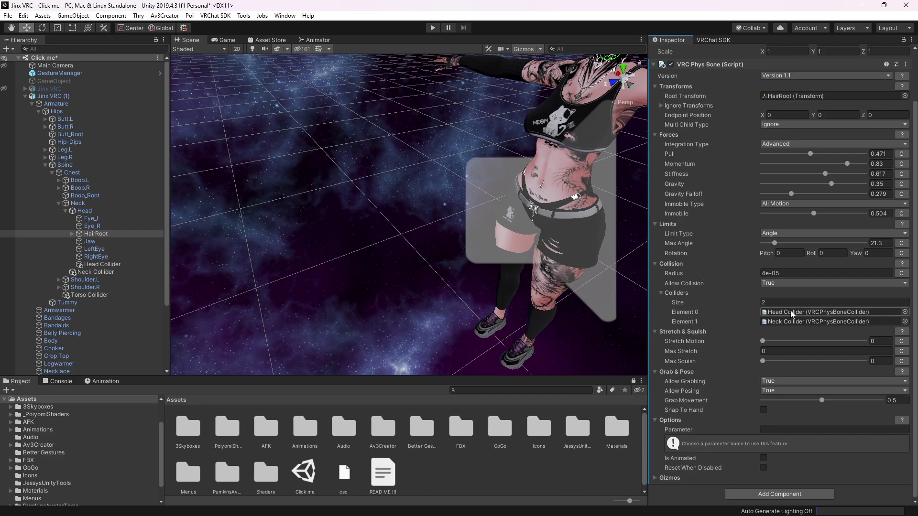
- Set the HairRoot phys bone's Colliders size to 3
click(773, 302)
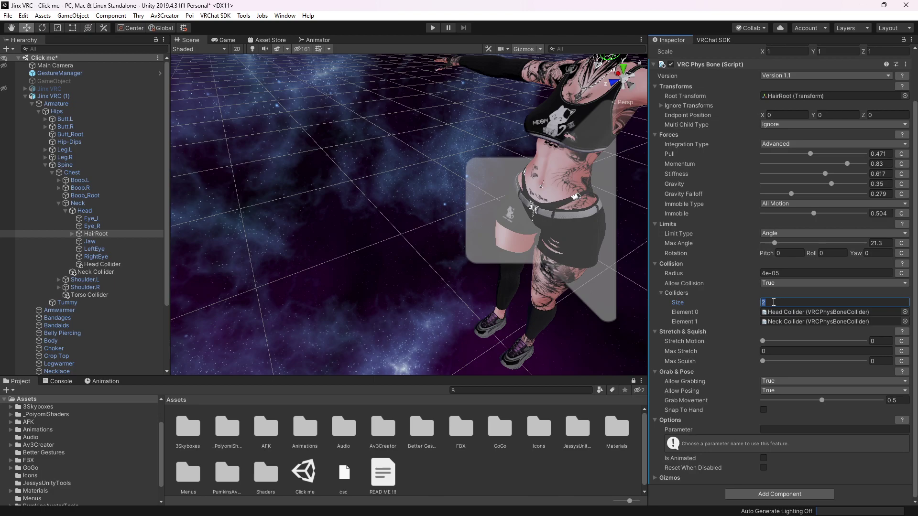
text(3)
key(Return)
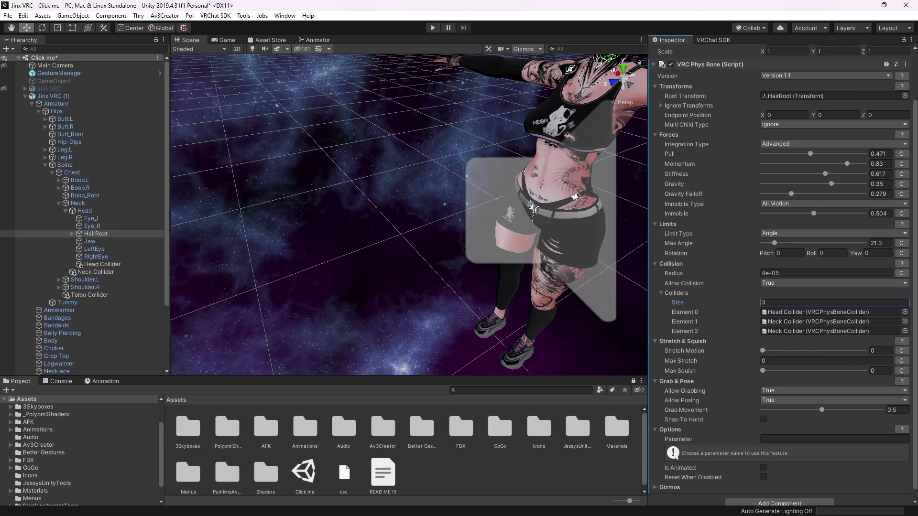
- Assign Floor Collider to Element 2 of the colliders list using the object picker
click(904, 331)
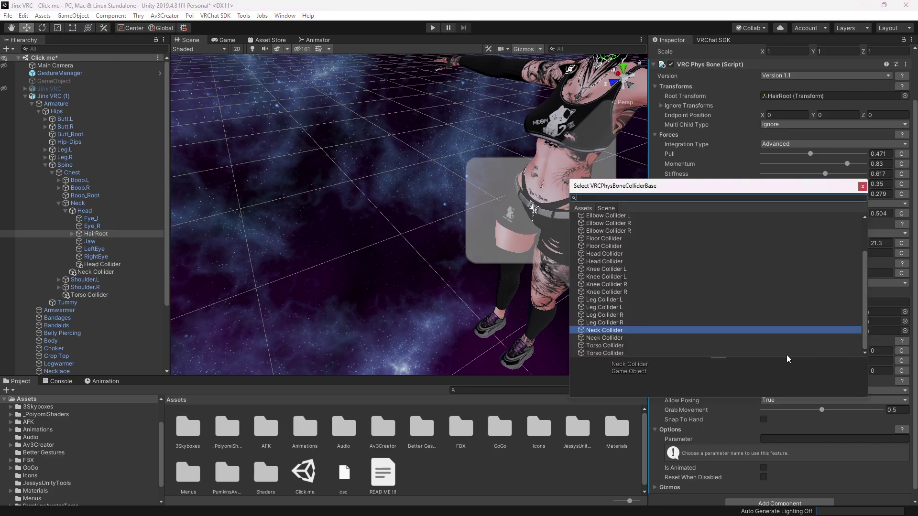
text(floor)
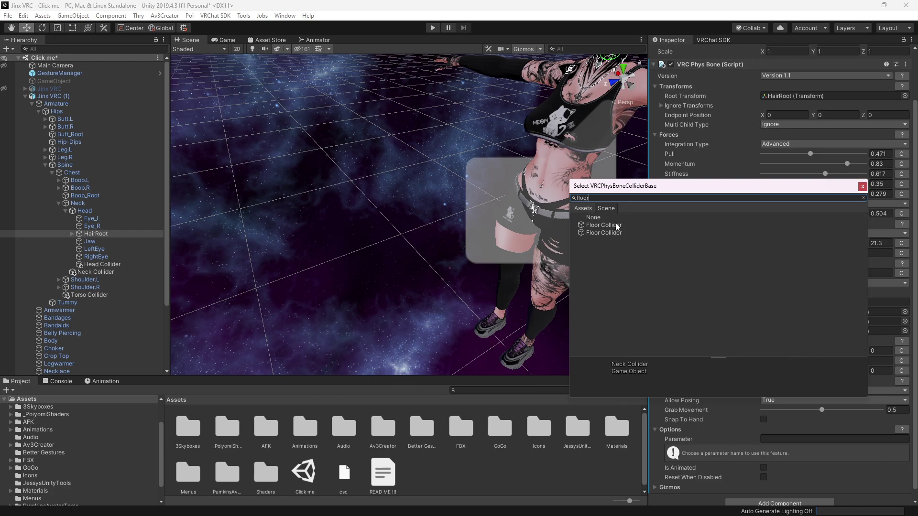
click(617, 225)
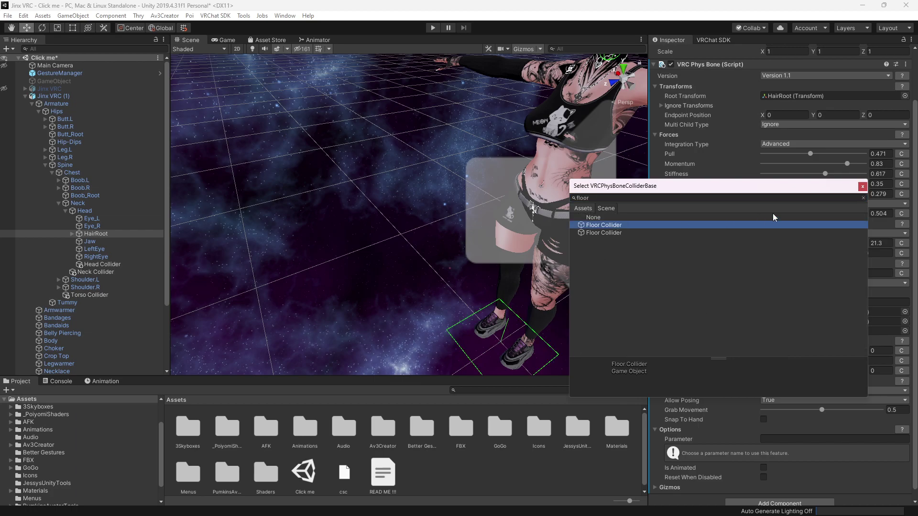
click(863, 187)
alt+drag(598, 277, 692, 232)
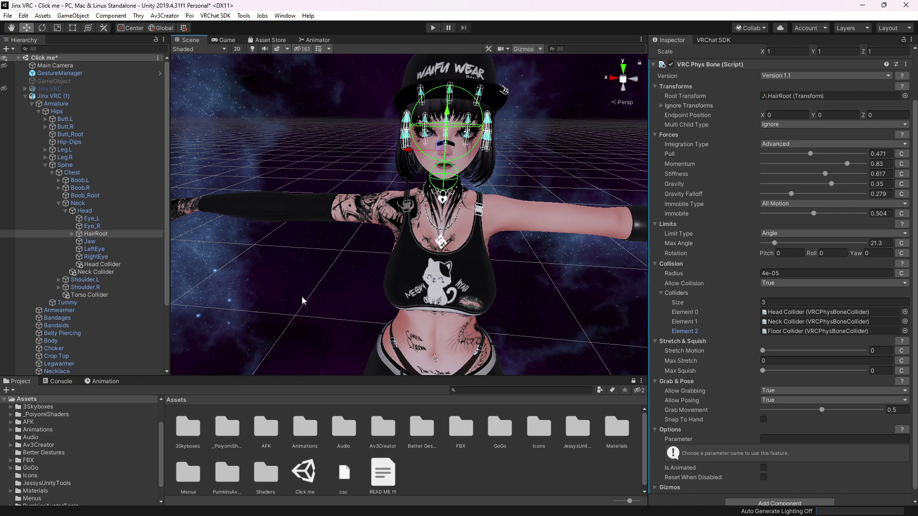
- Turn off Scene view gizmos to hide the spheres around the avatar's head
click(530, 47)
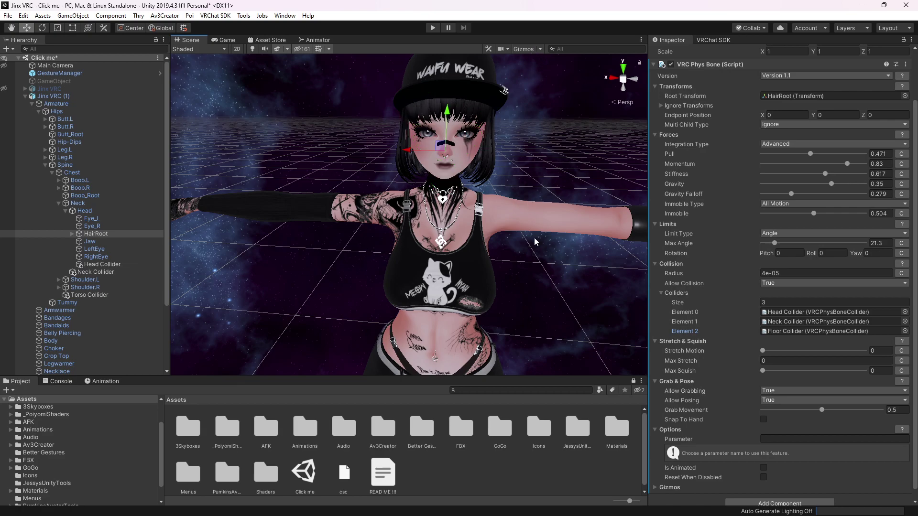